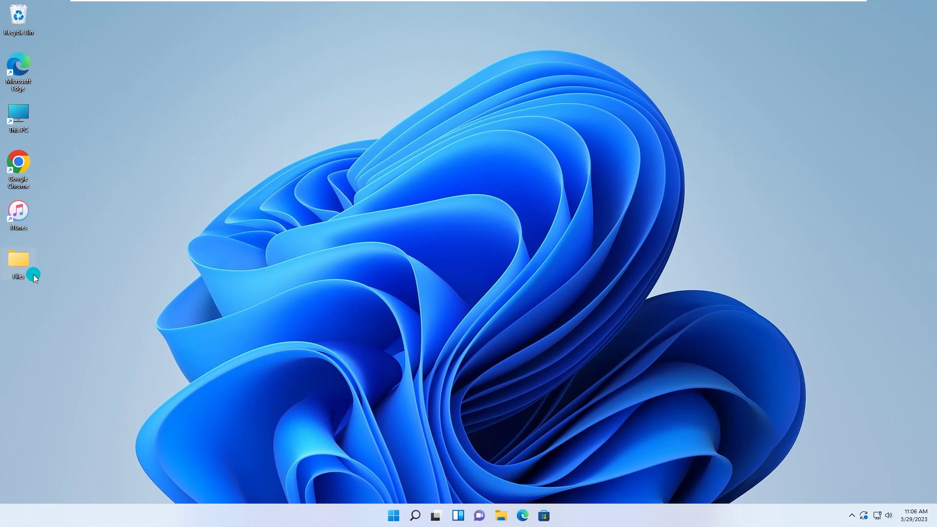
Step: Permanently delete the desktop Files folder with Shift+Delete, confirming Yes in the Delete Folder dialog
key("shift+Delete")
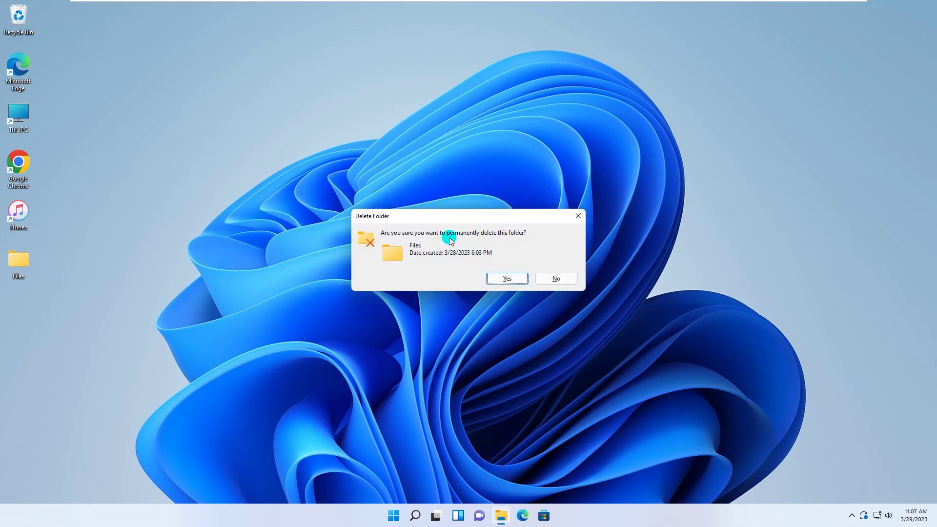
left_click(511, 282)
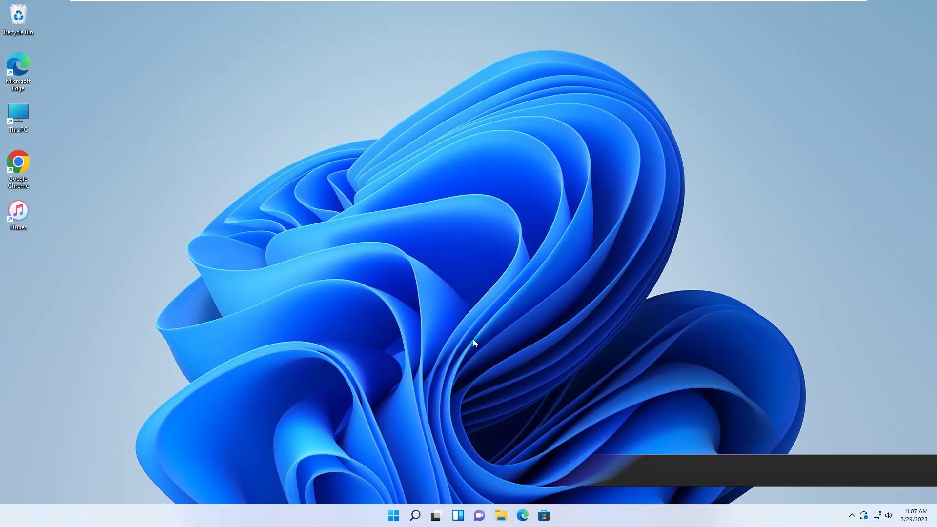
left_click(416, 519)
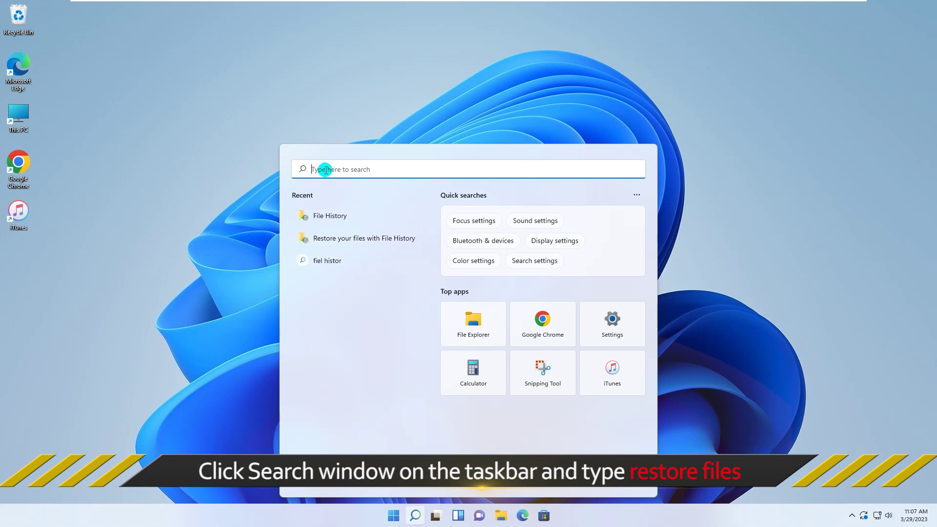
Step: Search for 'restore files' and launch Restore your files with File History
type("restore files")
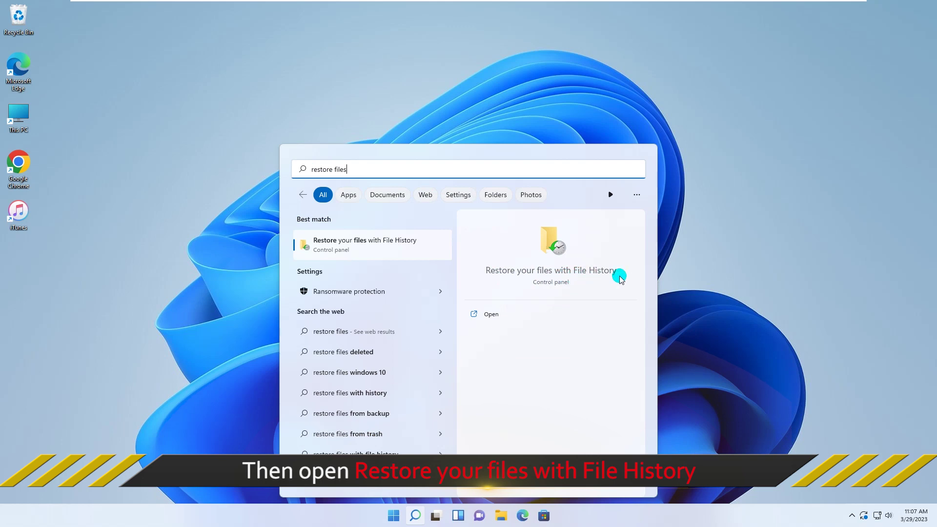
left_click(492, 314)
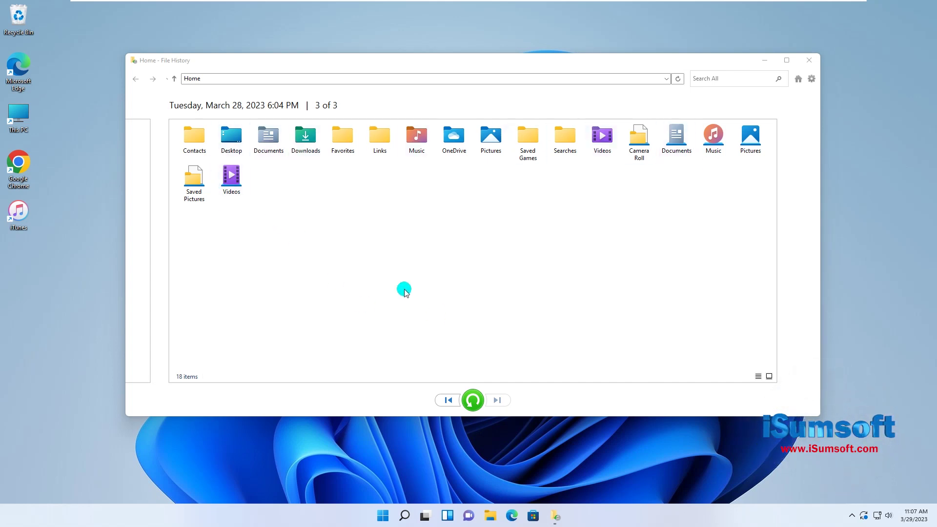
Step: Restore the backed-up Desktop folder to its original location, replacing the same-named files
left_click(230, 147)
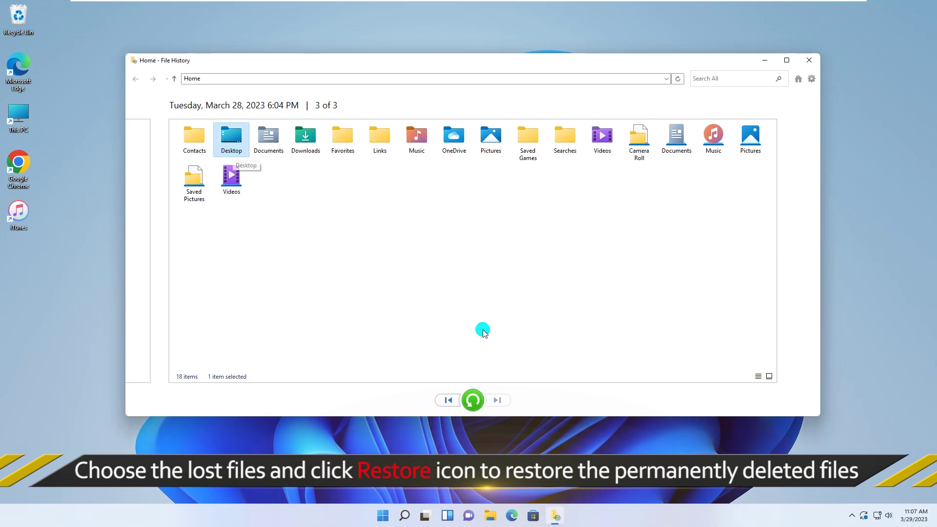
left_click(472, 400)
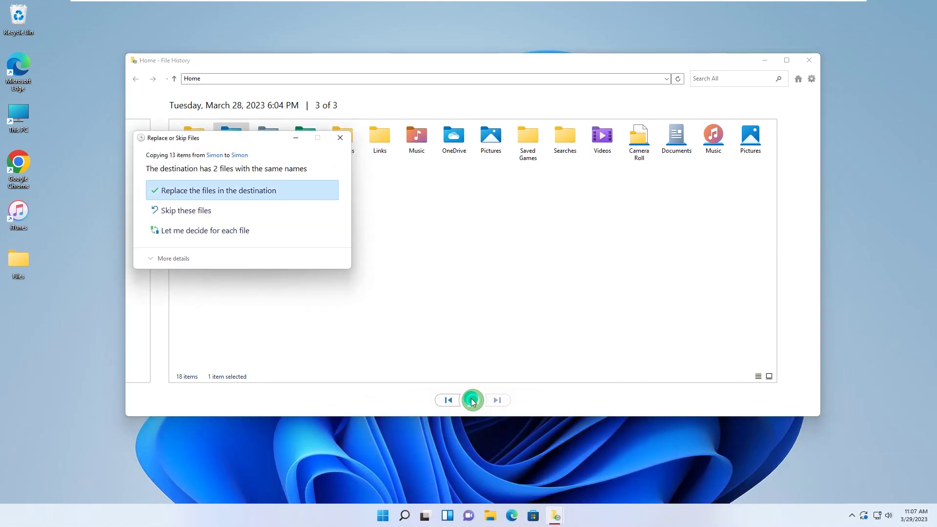
left_click(260, 190)
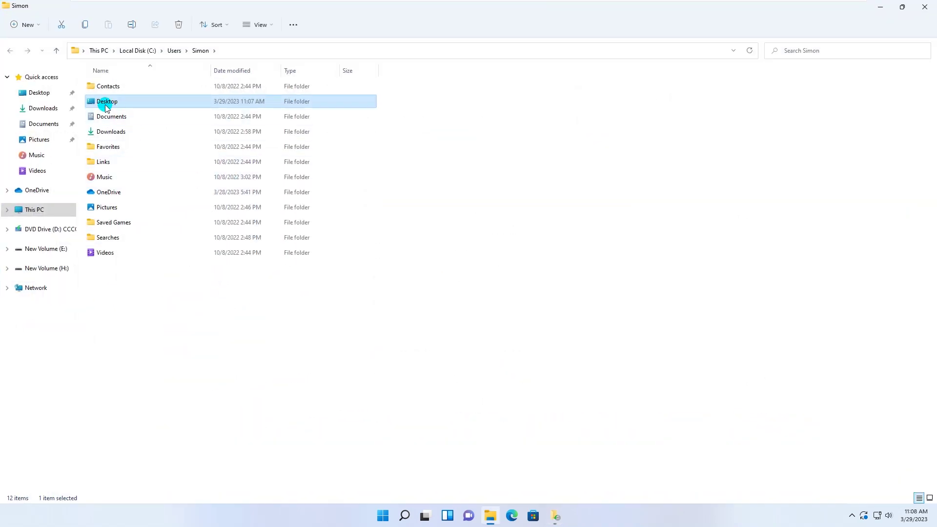
Step: Check that Desktop > Files holds its 8 restored documents, then close File Explorer
double_click(107, 103)
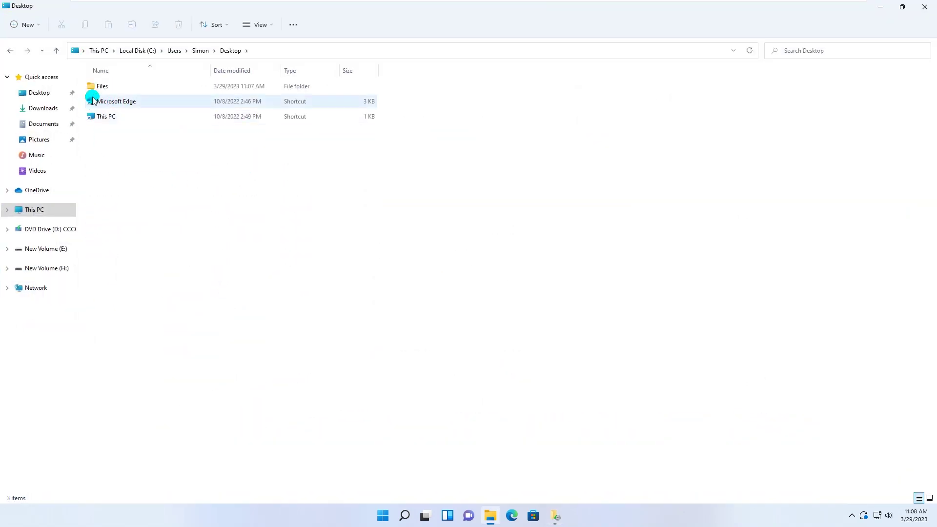
left_click(99, 88)
double_click(99, 88)
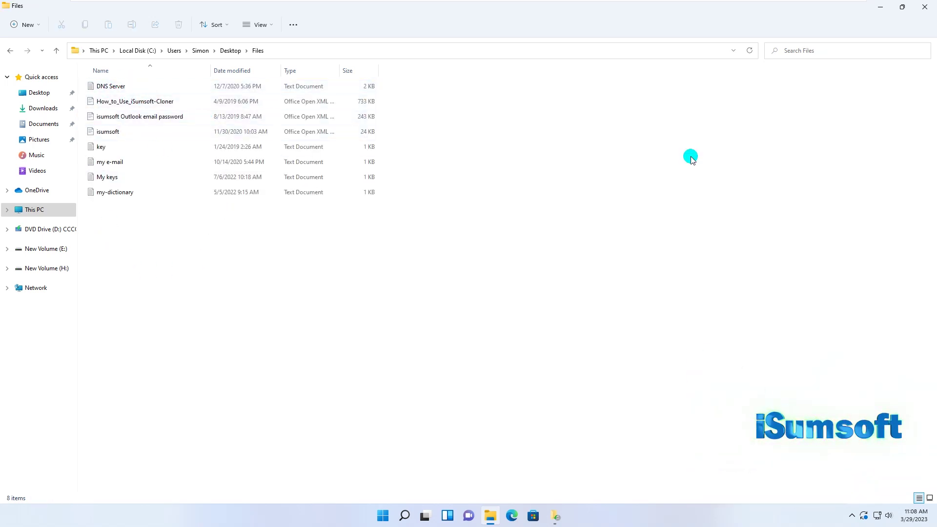
left_click(924, 6)
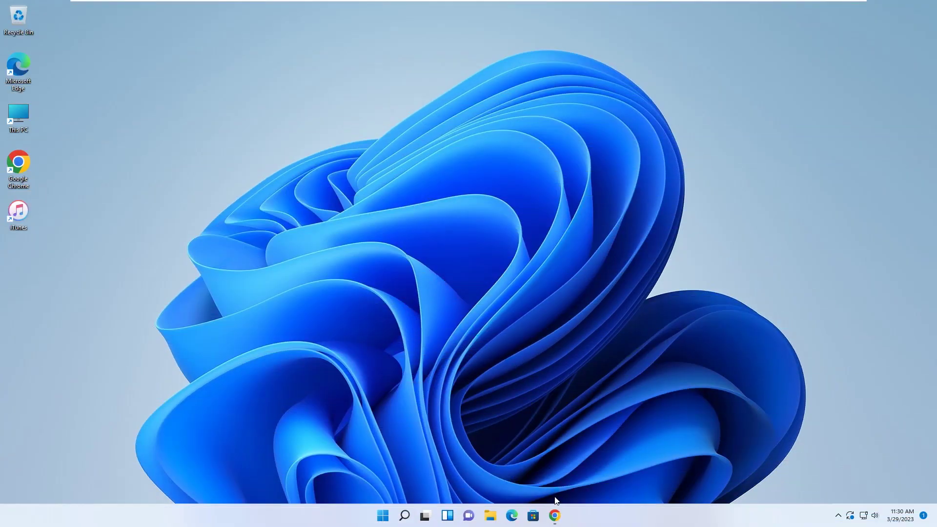
Step: Go to OneDrive in Chrome and sign in with the account e-mail and password
left_click(555, 516)
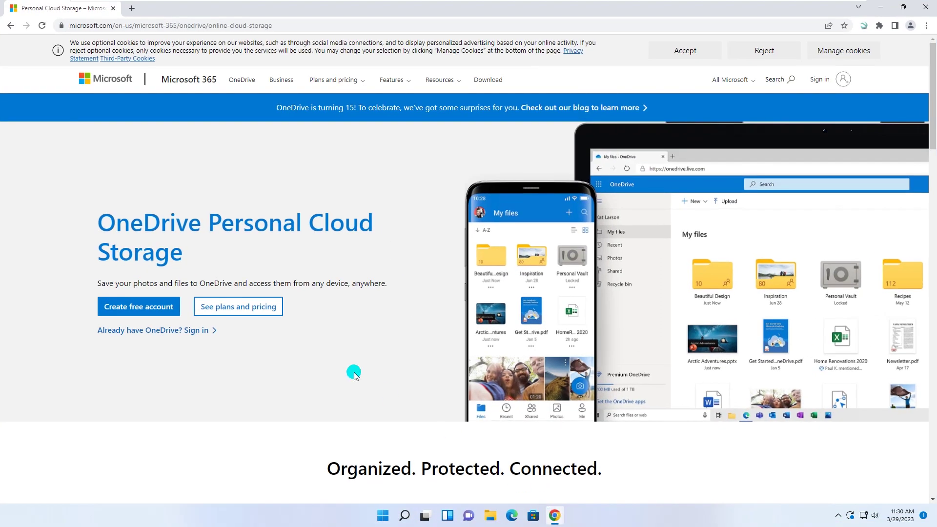
left_click(166, 28)
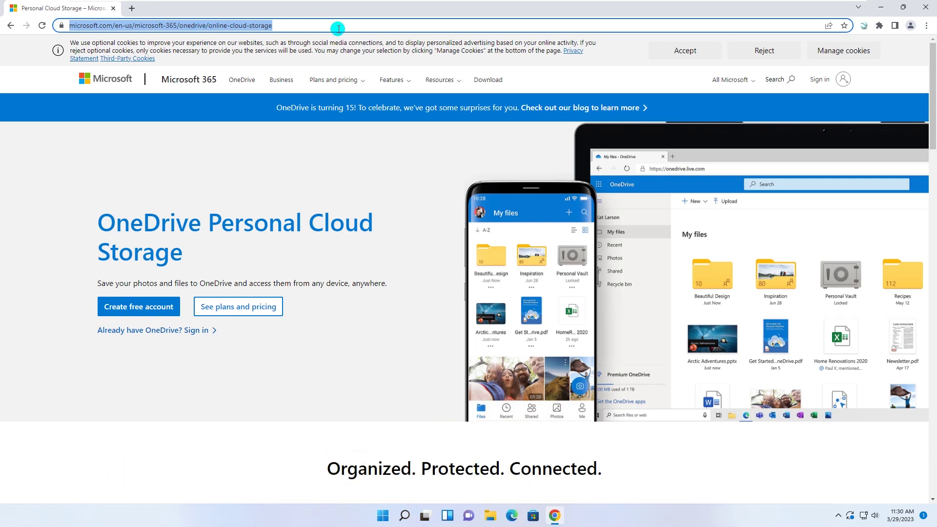
left_click(347, 28)
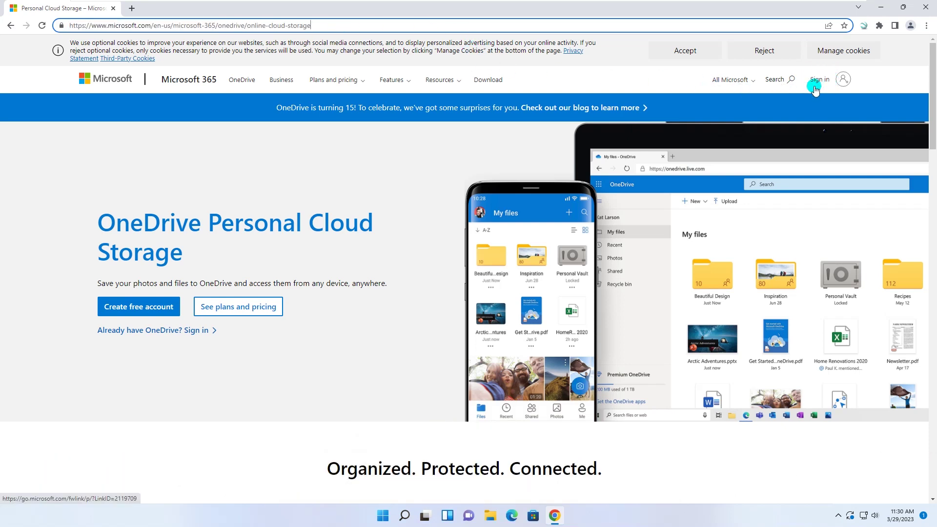
left_click(821, 80)
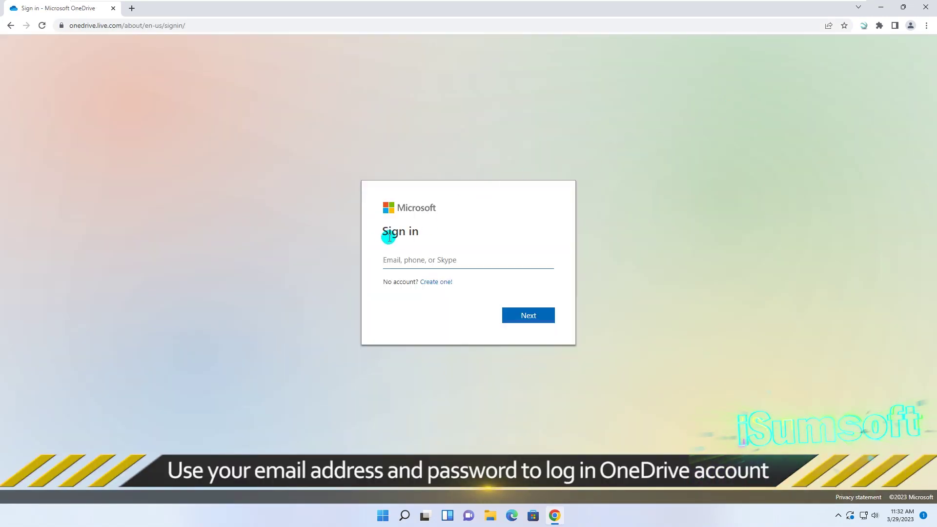
key("ctrl+v")
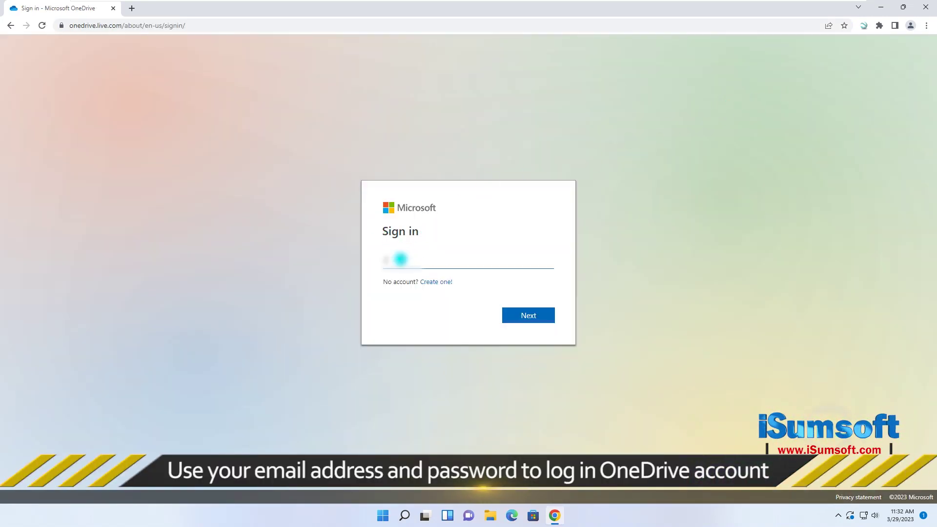
type("@qq.com")
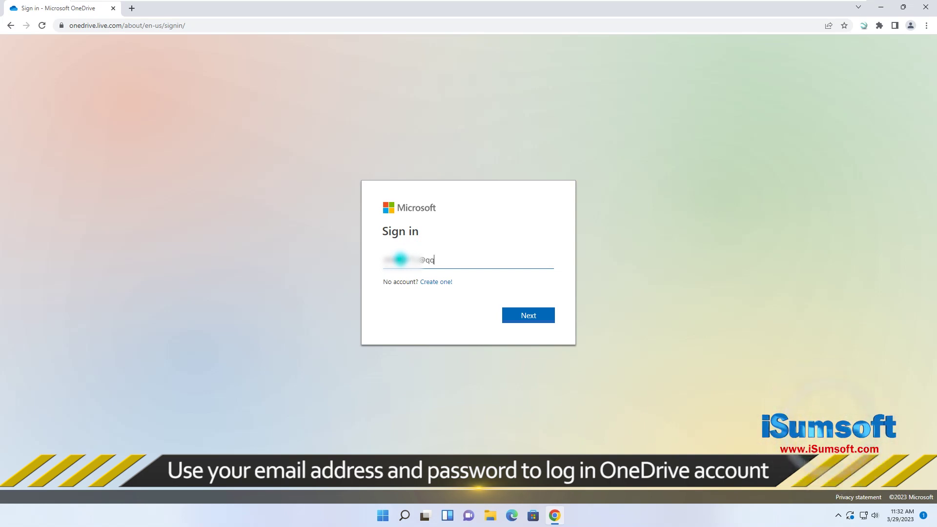
left_click(531, 318)
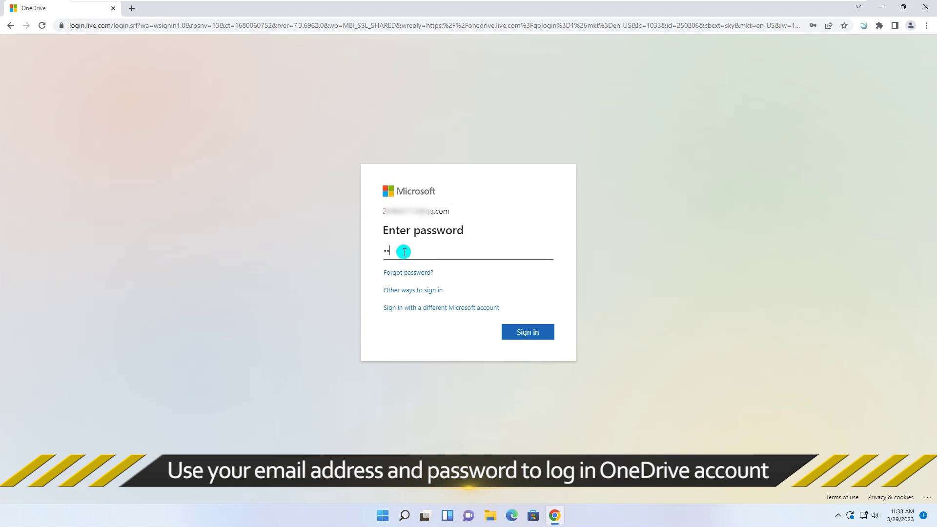
left_click(521, 331)
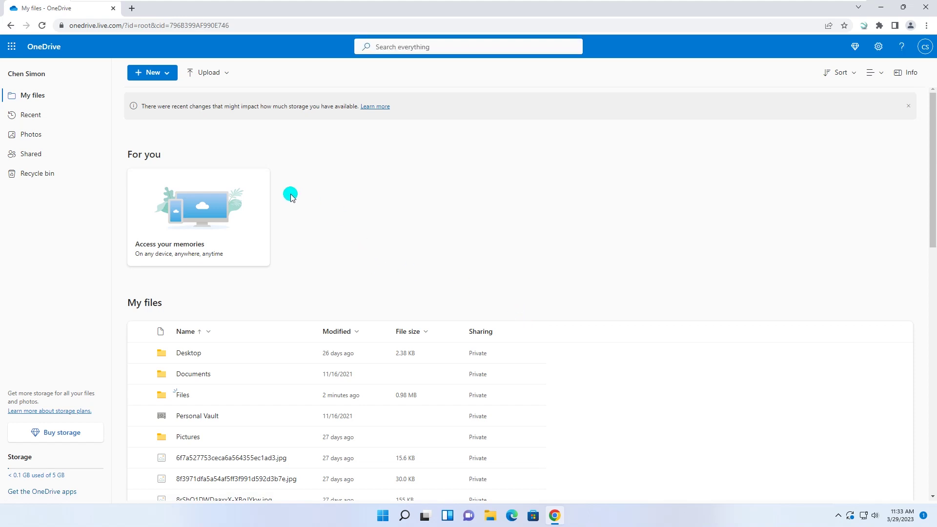
Step: Download the OneDrive Files folder as Files.zip and show it in the Downloads folder
scroll(351, 222, "down", 2)
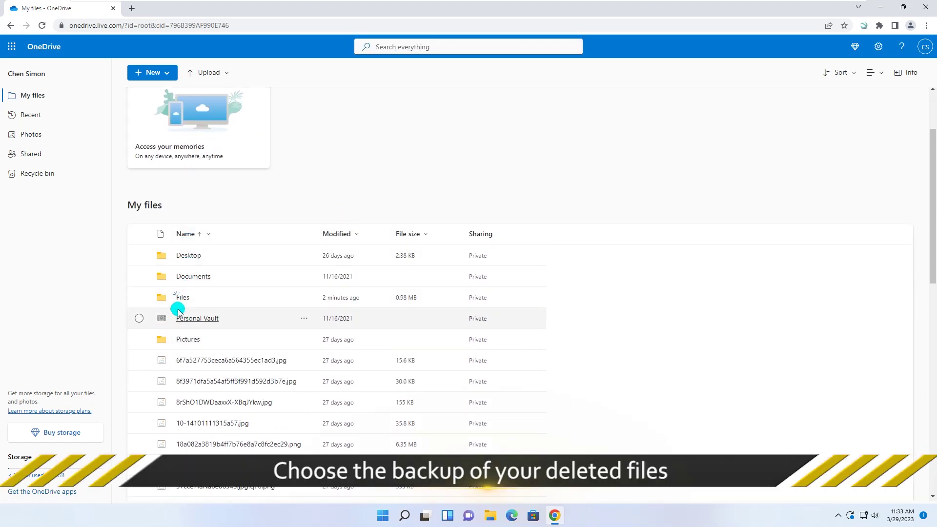
left_click(138, 299)
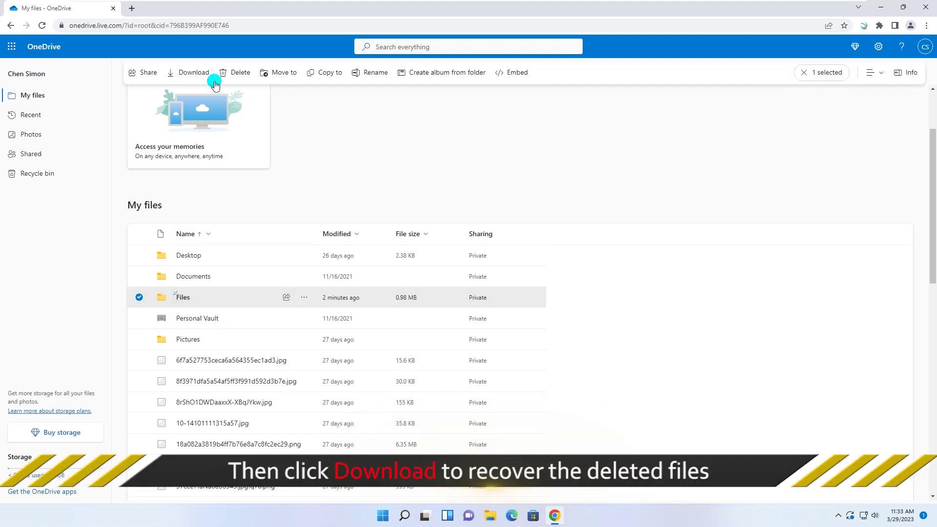
left_click(190, 74)
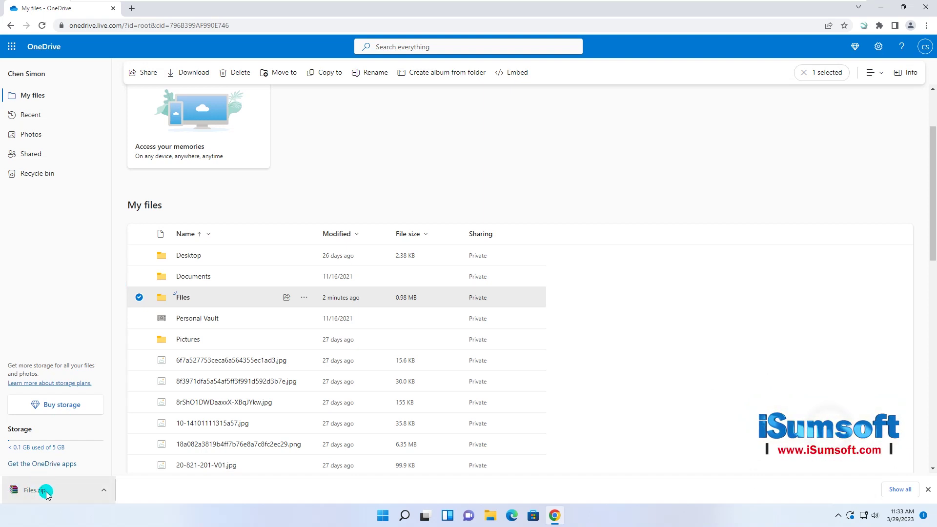
left_click(101, 491)
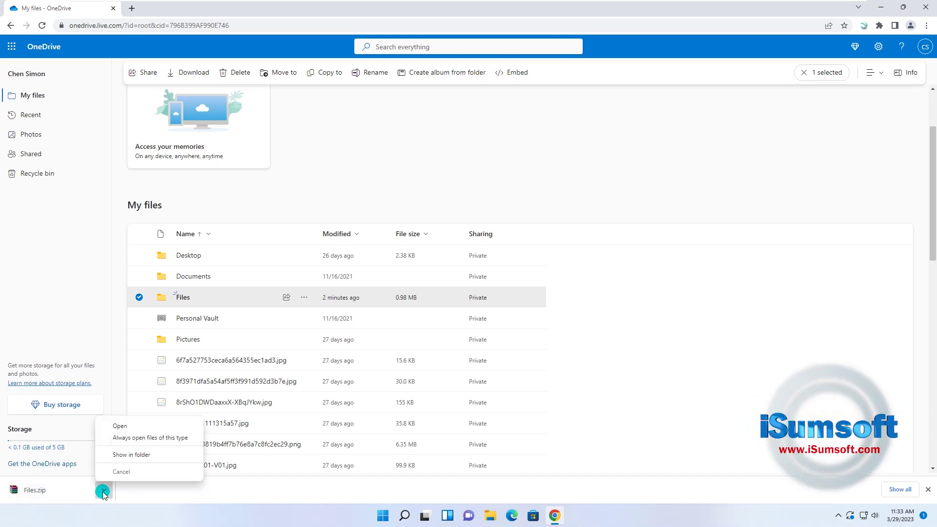
left_click(121, 456)
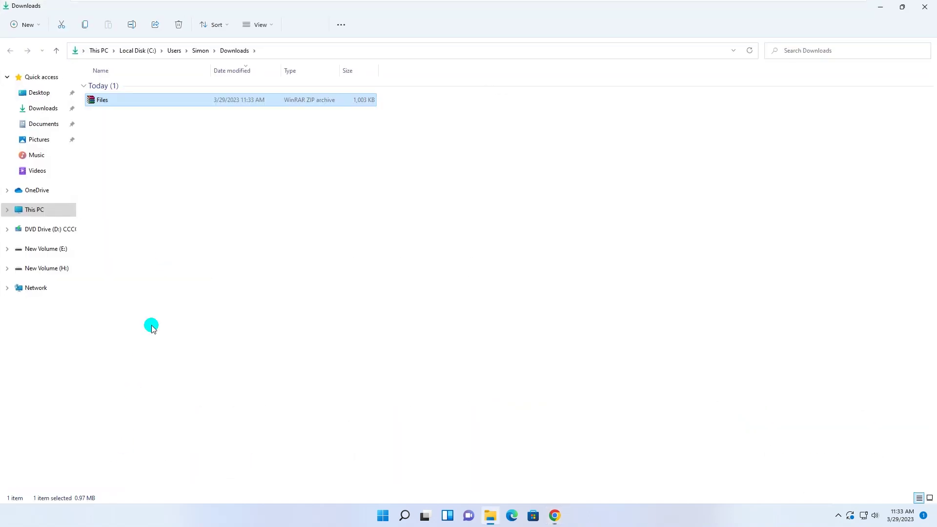
Step: Check Files.zip's eight files in WinRAR, then close WinRAR and the Downloads window
double_click(101, 101)
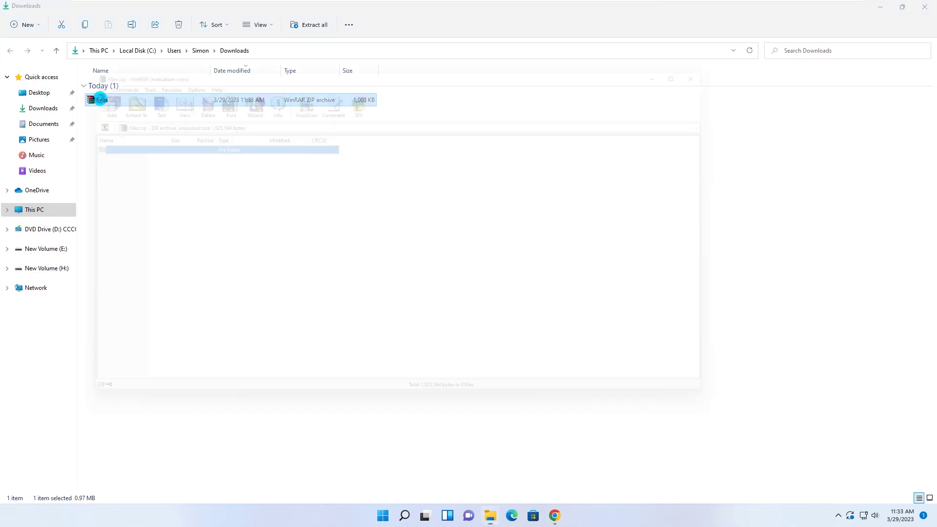
left_click_drag(101, 227, 62, 154)
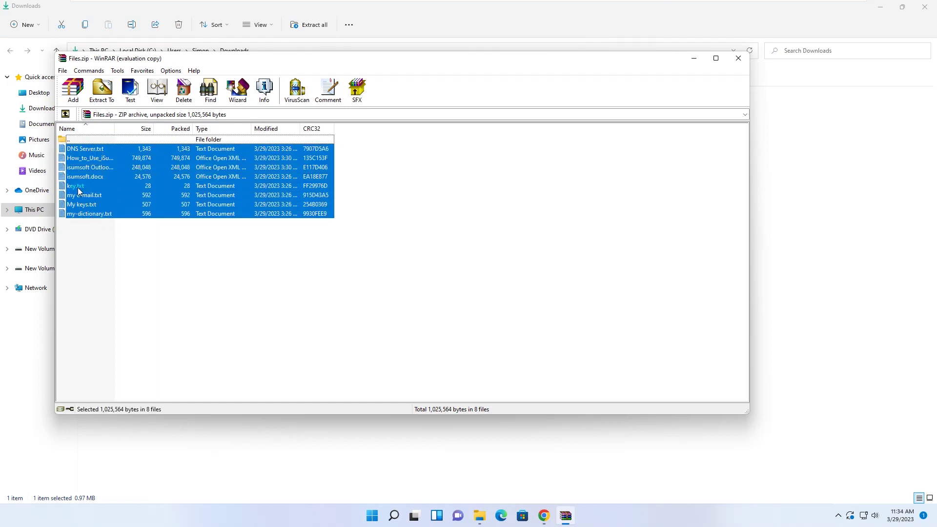
left_click(117, 245)
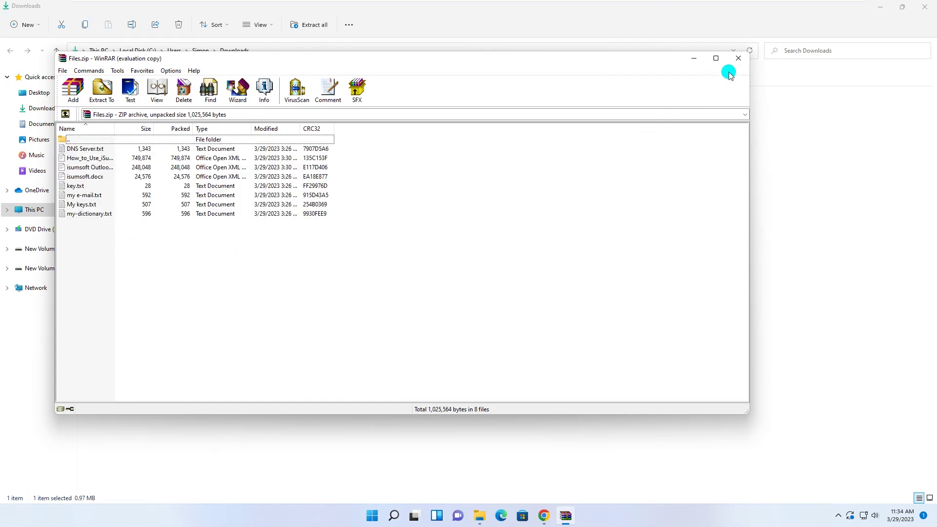
left_click(738, 58)
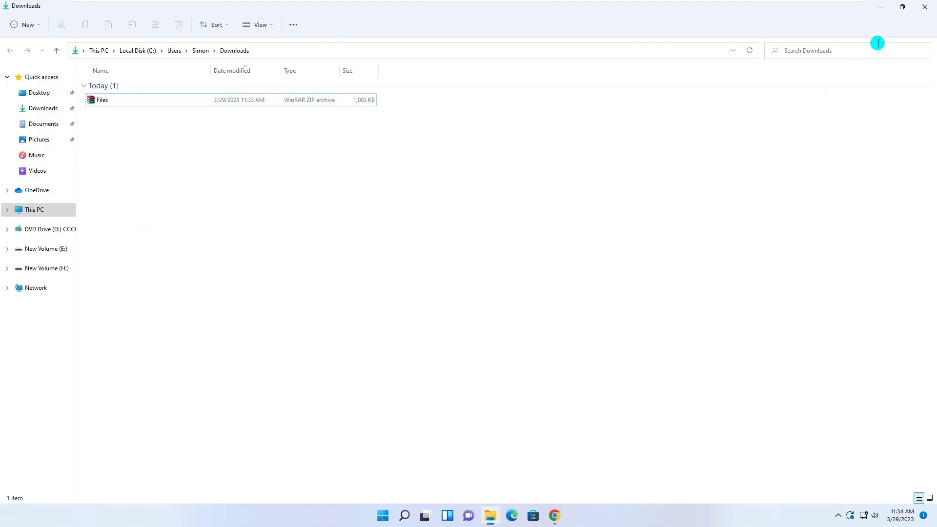
left_click(925, 8)
Step: Close the Chrome window showing OneDrive
left_click(921, 9)
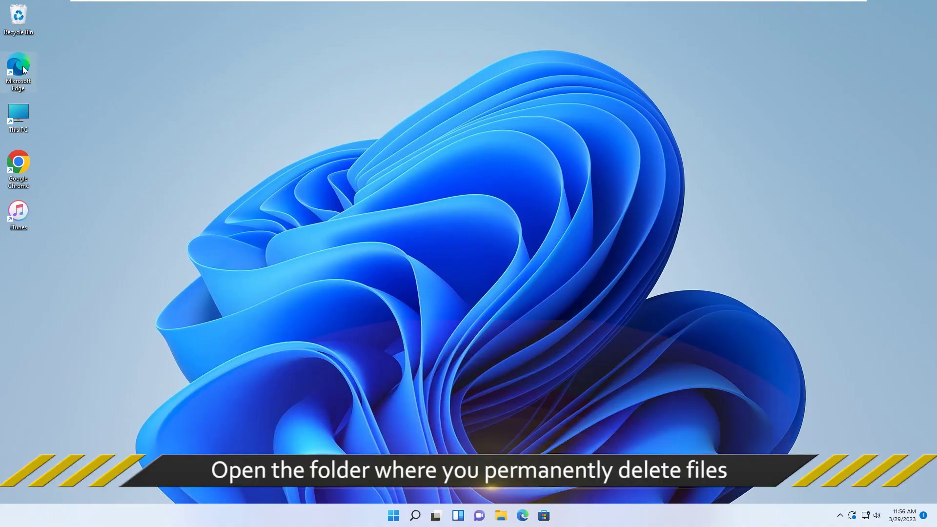
Step: Browse This PC > New Volume (H:) > Files and right-click the empty folder area
double_click(19, 116)
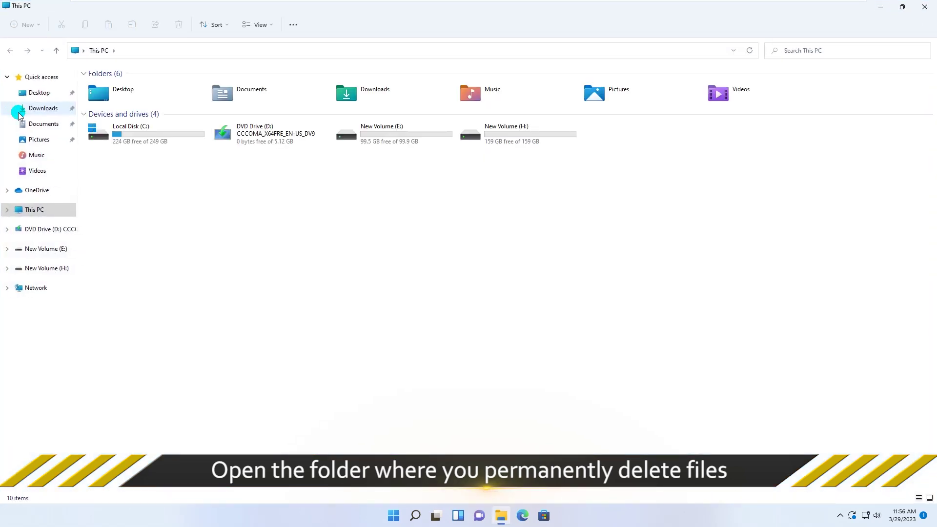
double_click(509, 136)
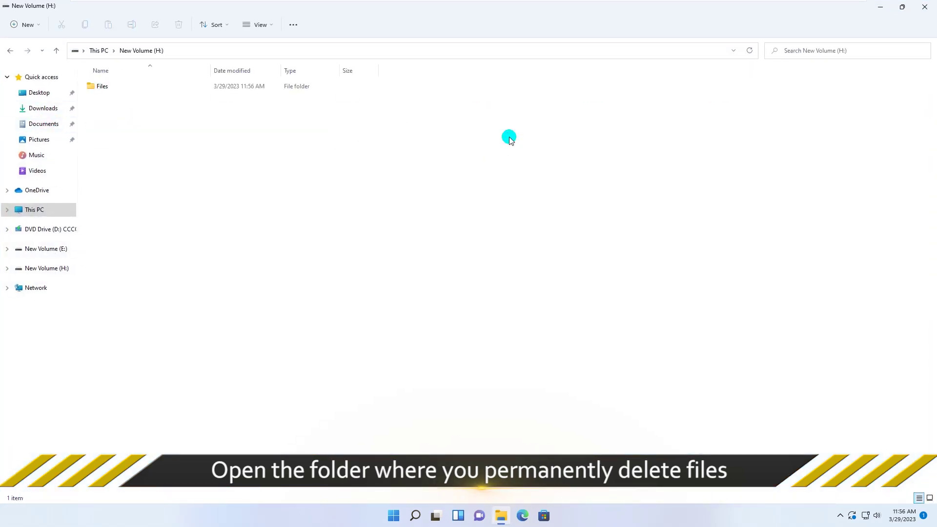
double_click(101, 90)
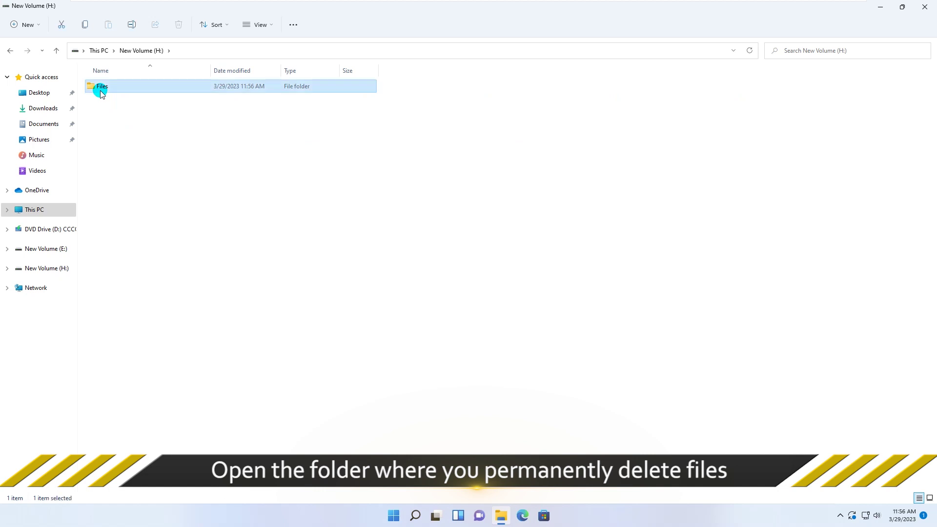
right_click(419, 125)
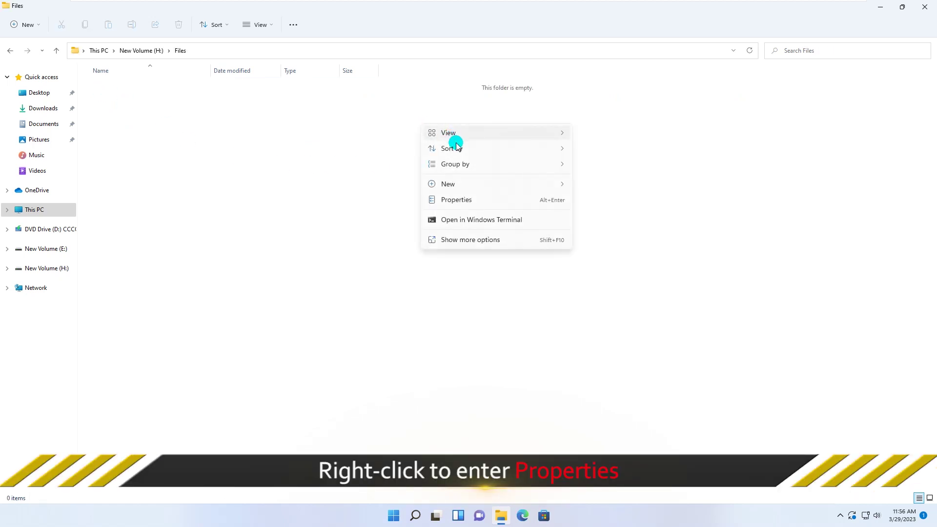
Step: Restore the H: Files folder to today's earlier version from Properties > Previous Versions
left_click(462, 200)
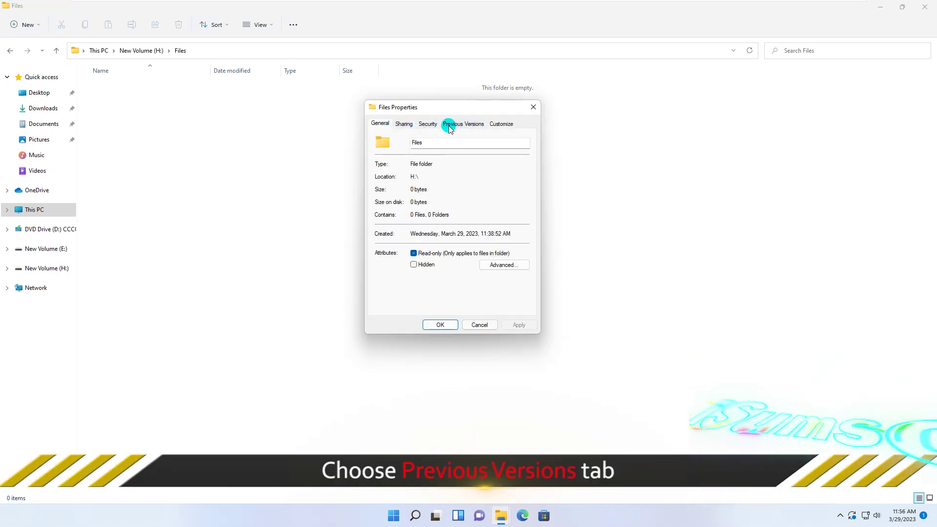
left_click(469, 124)
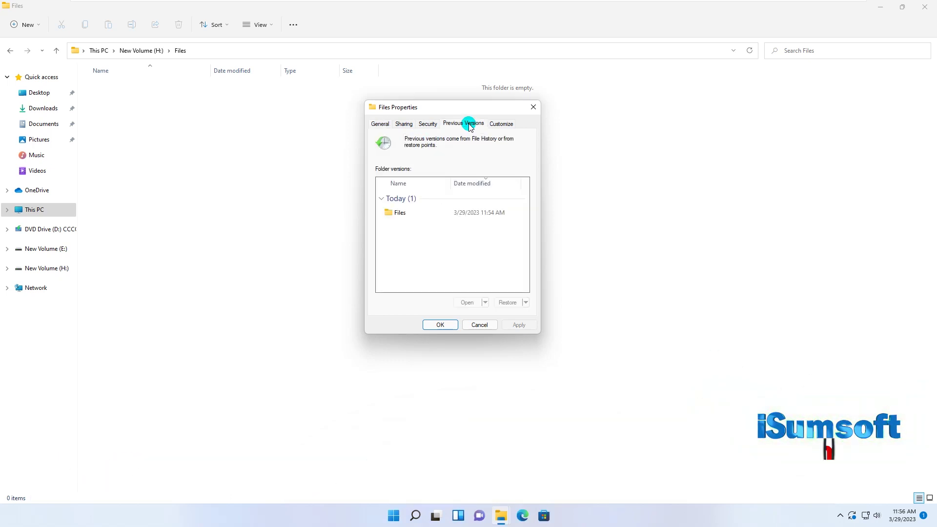
left_click(399, 217)
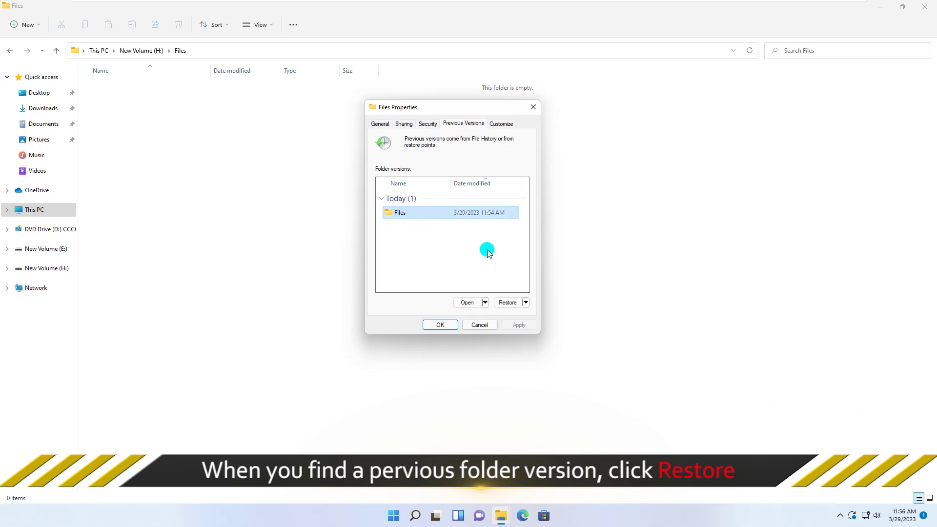
left_click(508, 302)
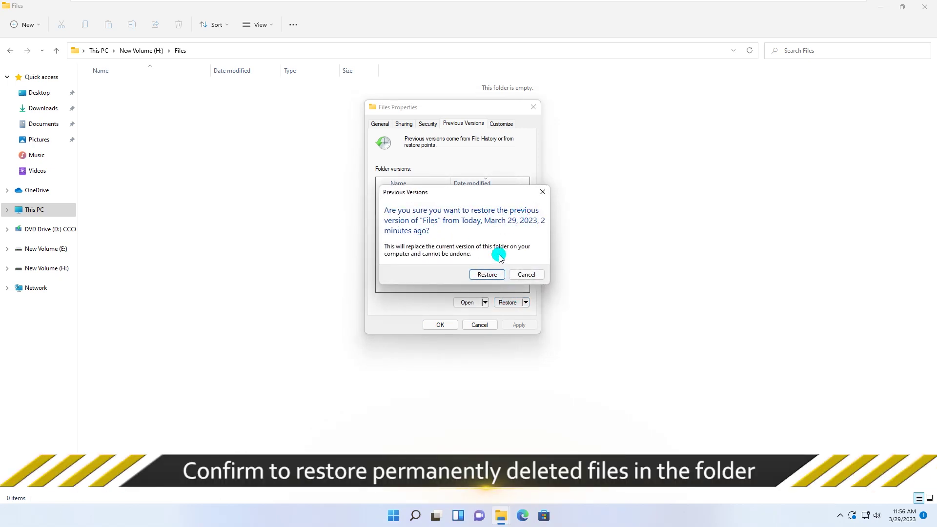
left_click(490, 274)
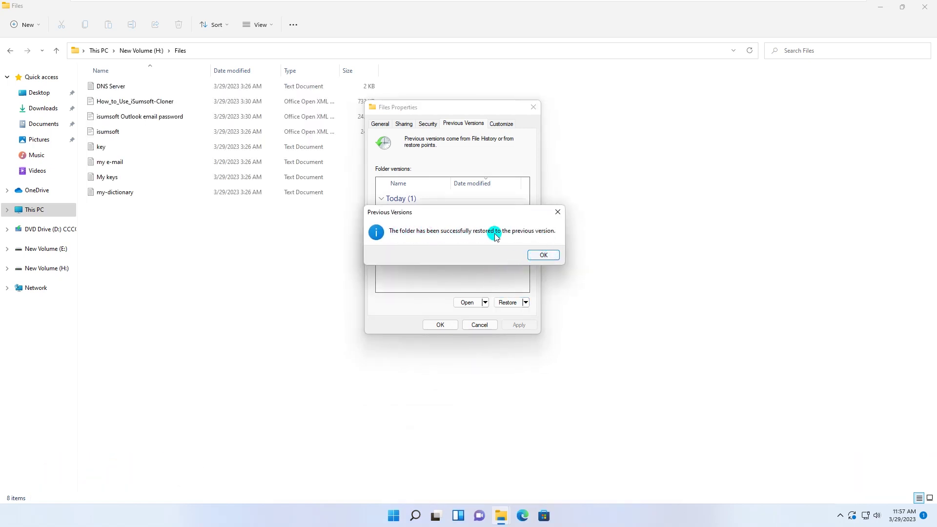
left_click(543, 255)
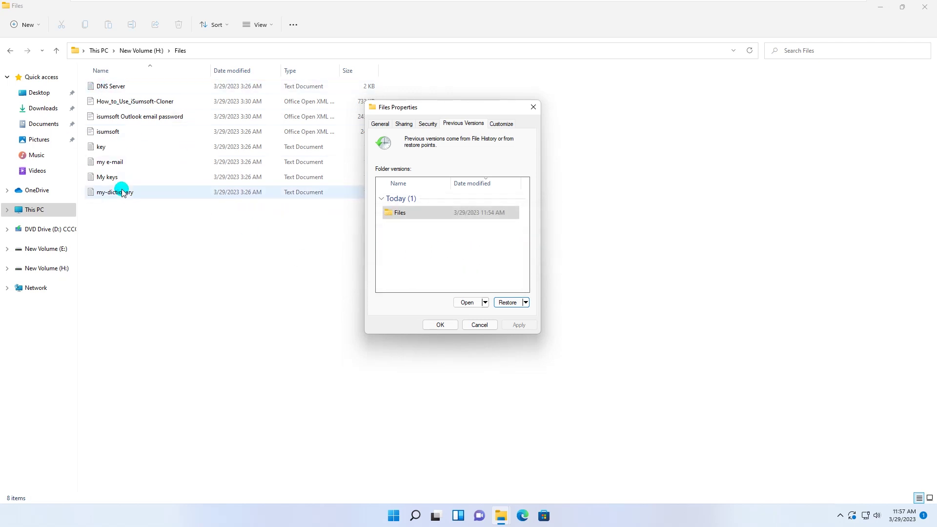
left_click(446, 325)
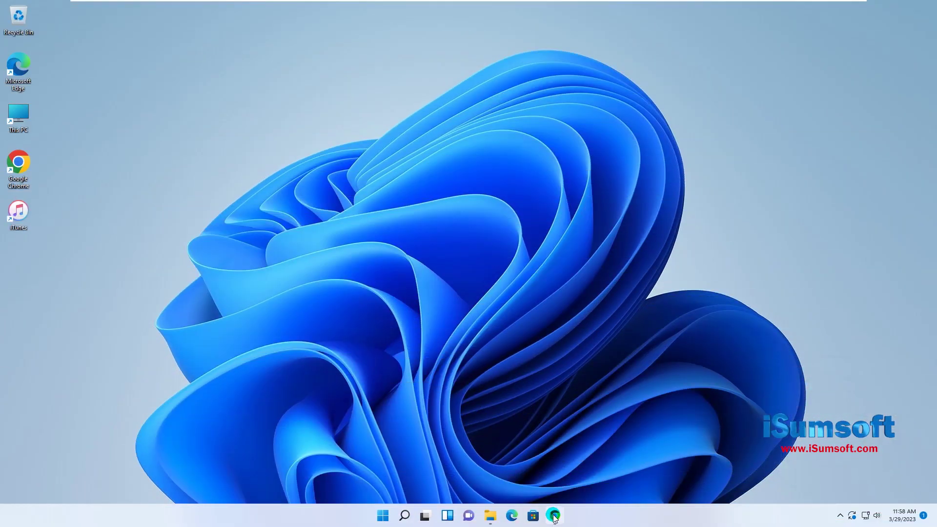
left_click(554, 517)
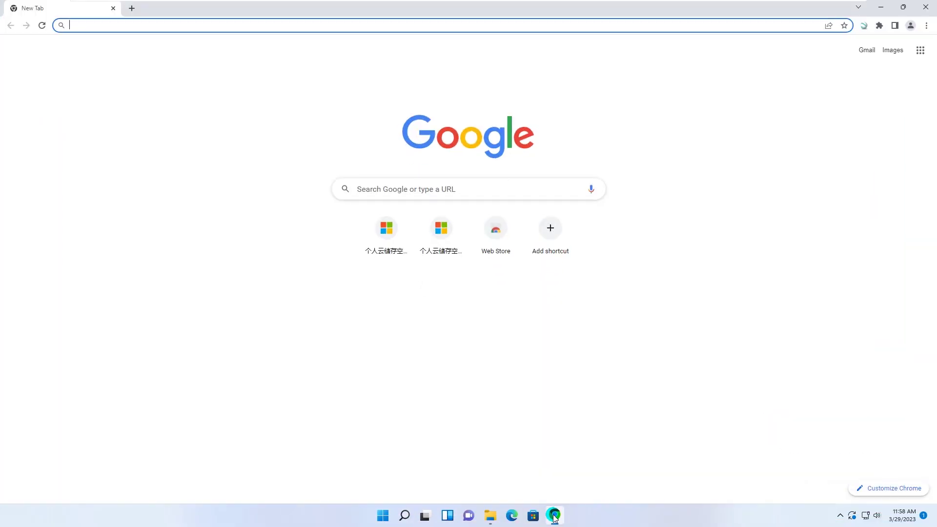
left_click(168, 30)
type("www.isu")
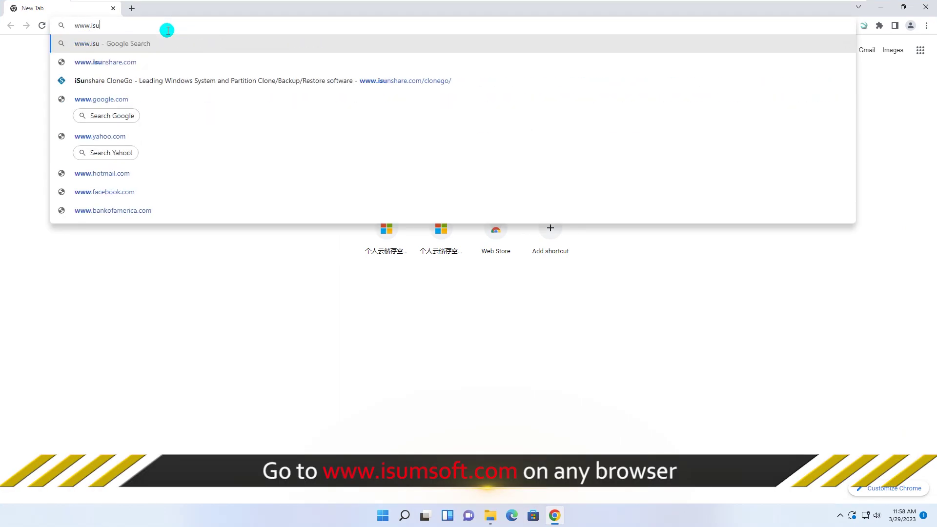
type("msoft.com")
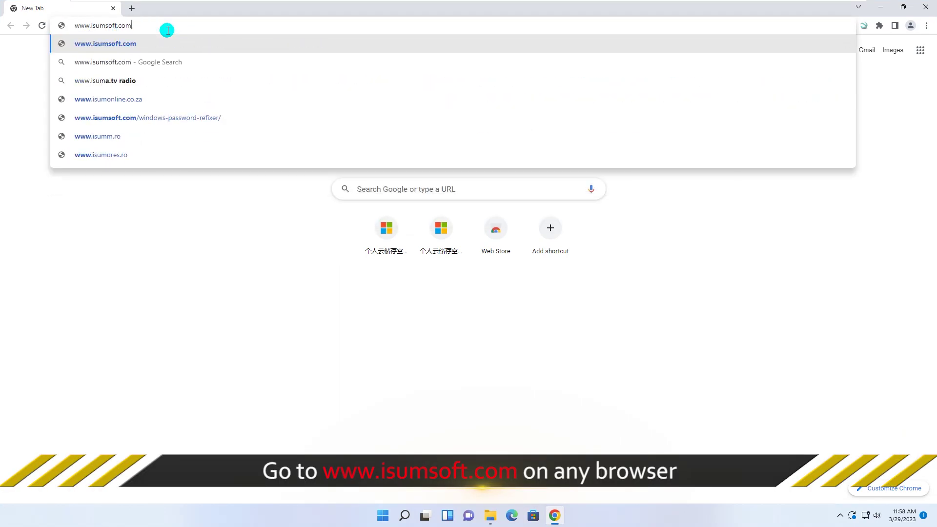
Step: Load the iSumsoft homepage and go to the Data Refixer product page
key("Return")
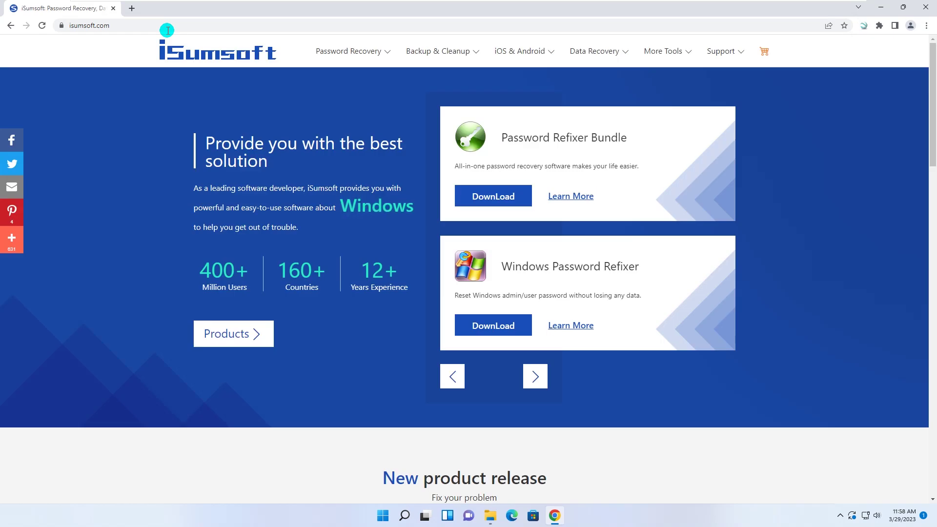
mouse_move(508, 55)
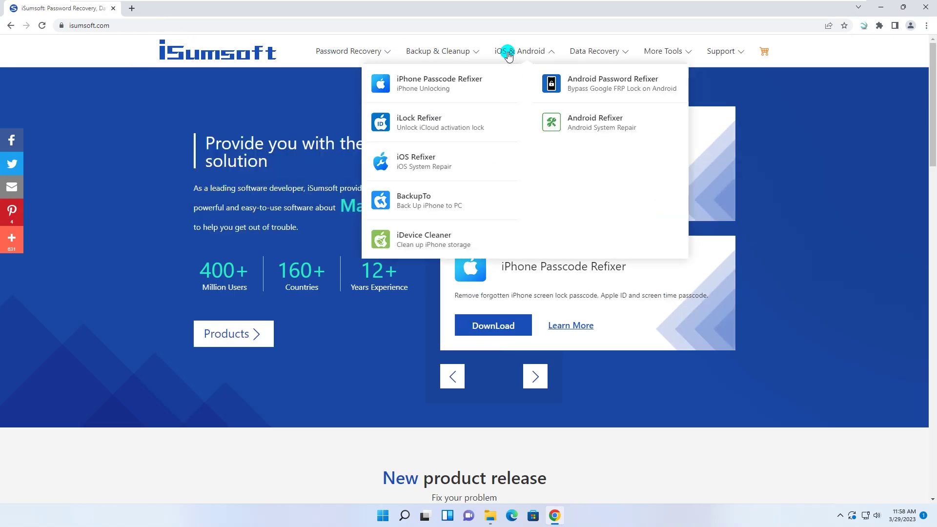
mouse_move(588, 50)
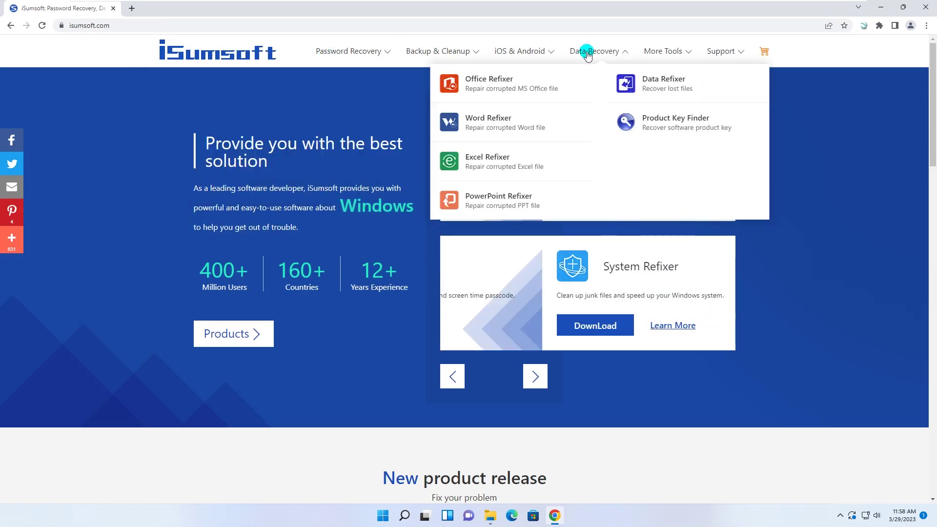
left_click(673, 81)
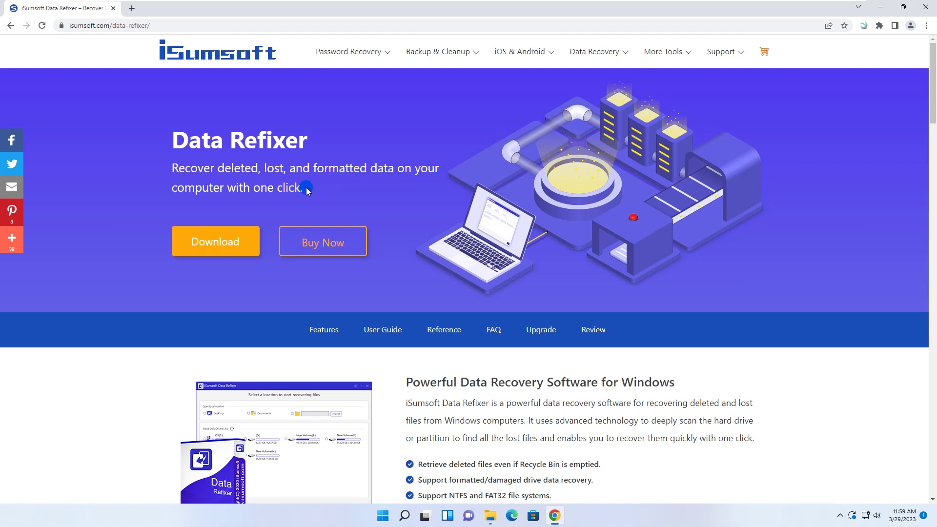
Step: Download the Data Refixer installer, run it with admin approval, and close Chrome
left_click(216, 247)
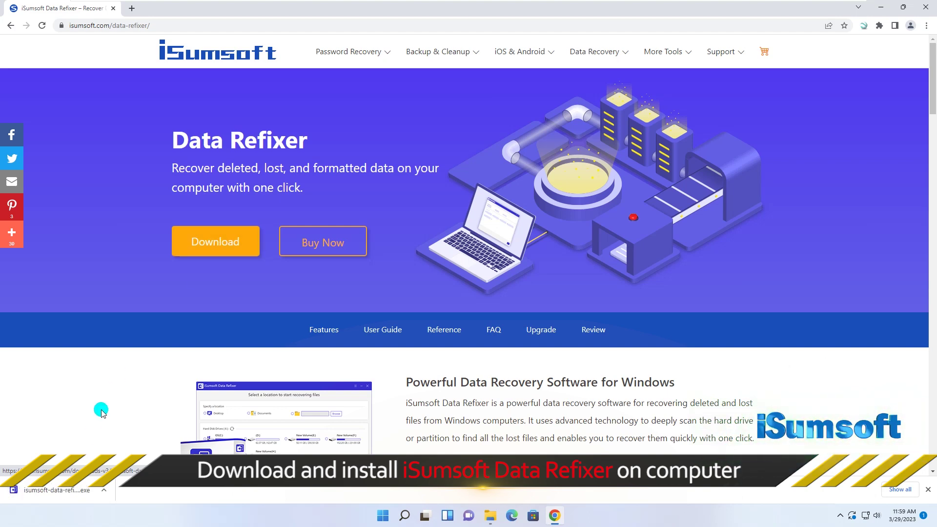
left_click(68, 496)
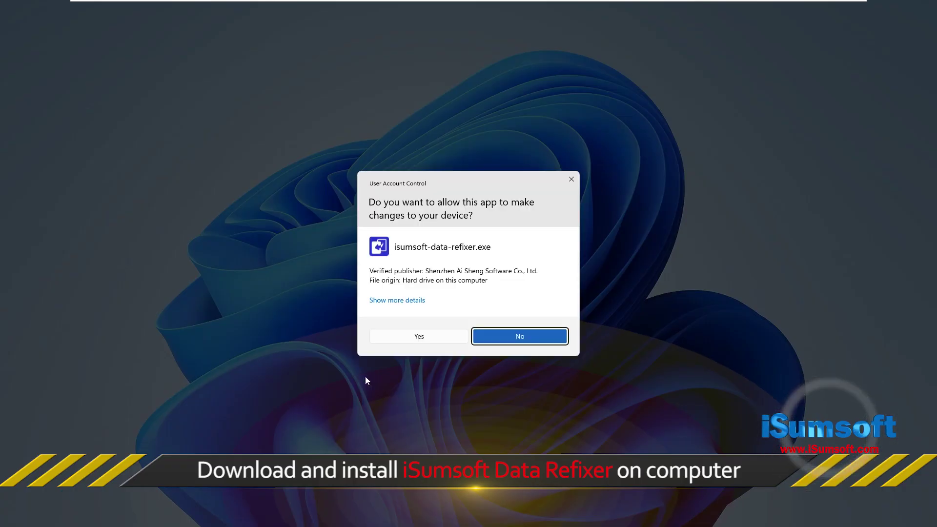
left_click(421, 337)
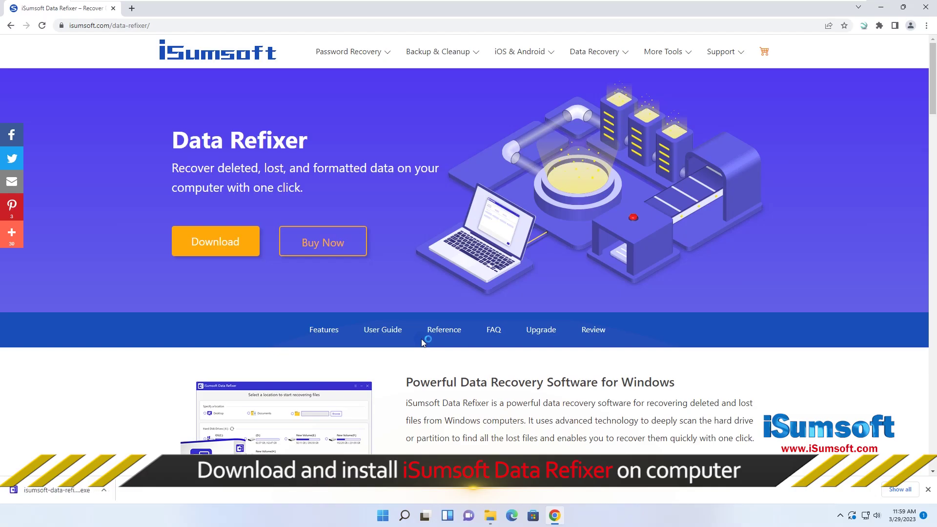
left_click(925, 7)
Step: Install Data Refixer 3.0.1.2 at the default location and launch it when setup finishes
left_click(527, 337)
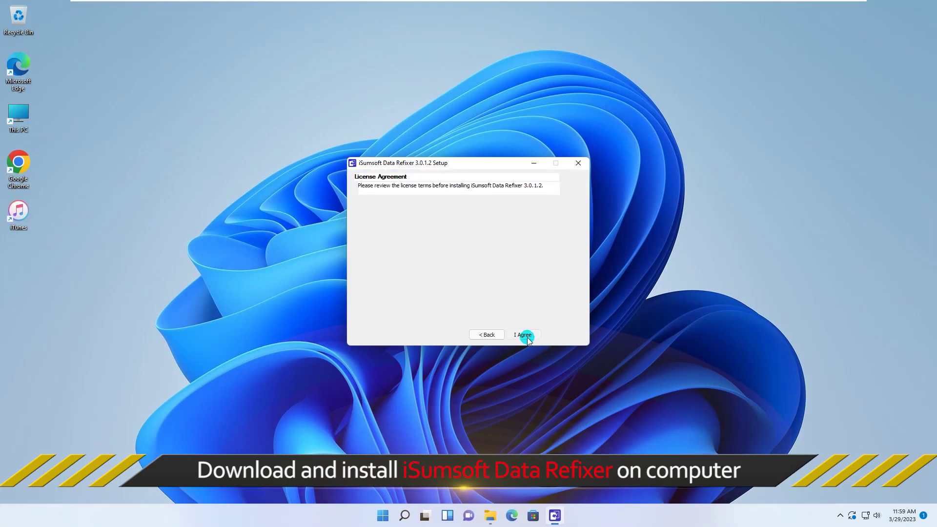
left_click(527, 337)
left_click(527, 337)
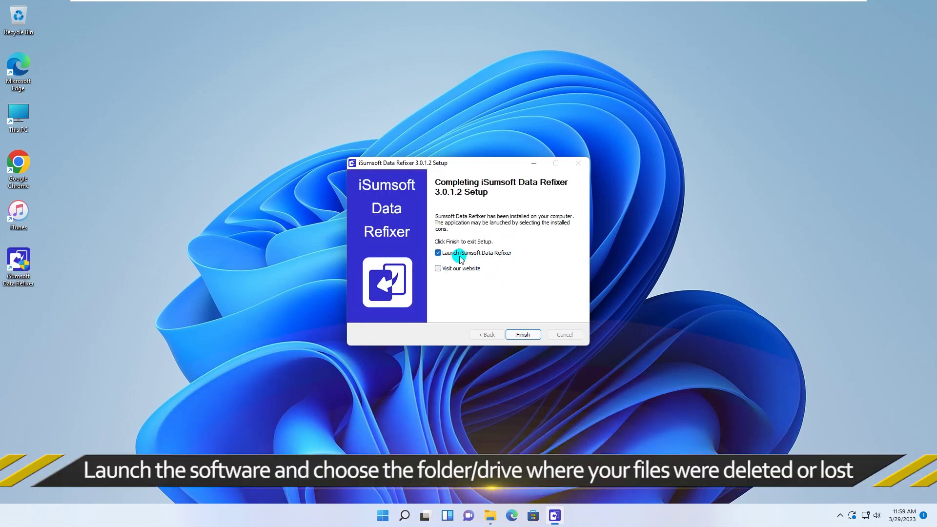
left_click(519, 332)
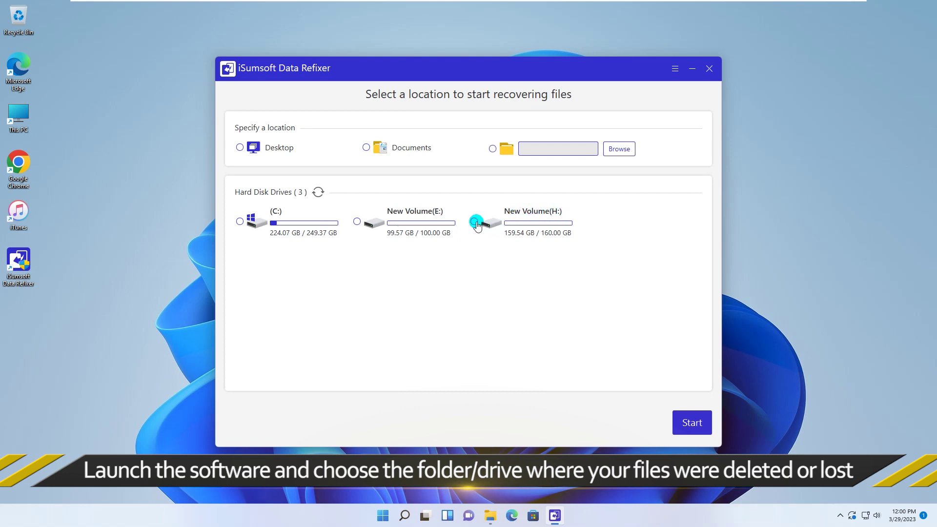
Step: Scan New Volume (H:), tick the Files(10) folder, and begin recovery
left_click(695, 425)
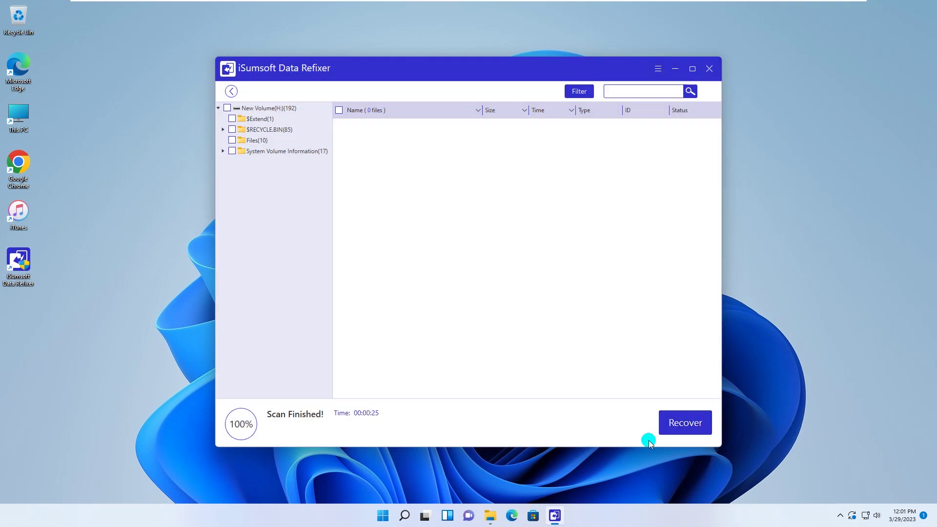
left_click(251, 141)
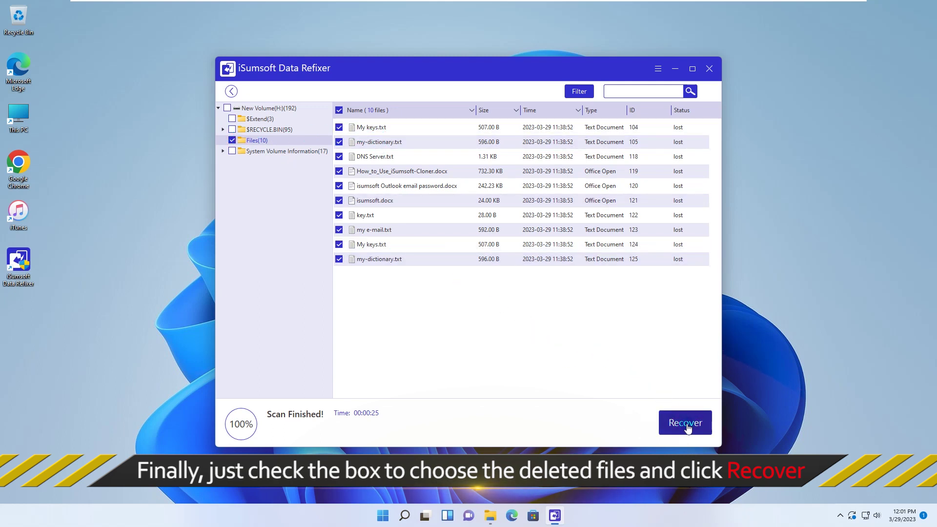
left_click(687, 426)
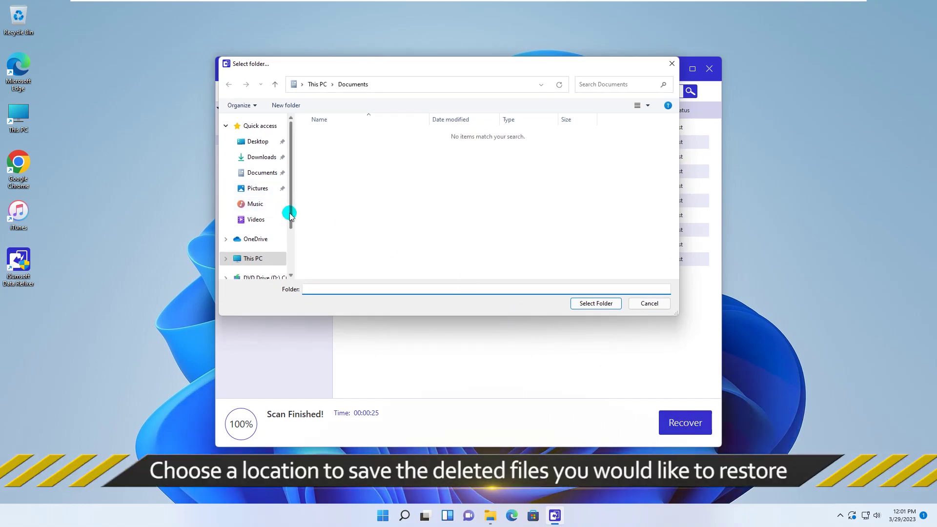
Step: Save the recovered files to New Volume (E:) and open the recovery folder
left_click_drag(290, 216, 283, 245)
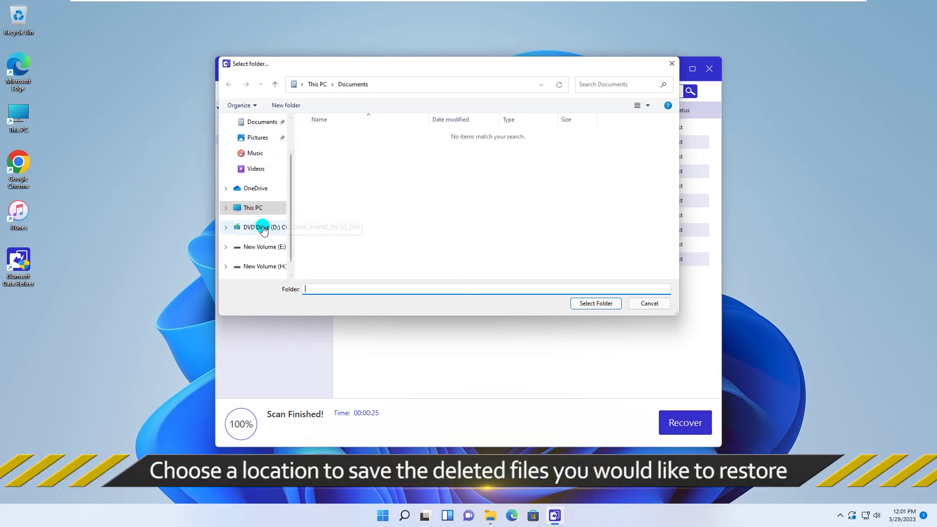
left_click(260, 247)
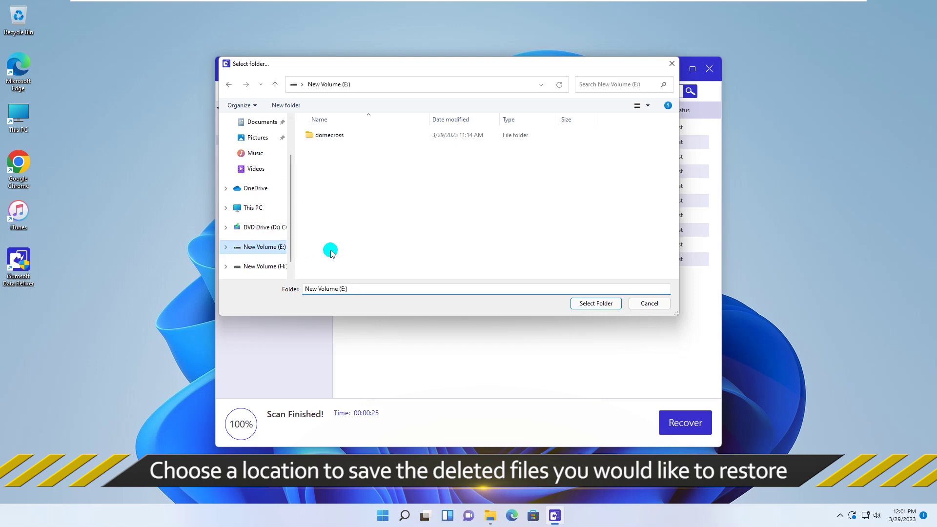
left_click(576, 302)
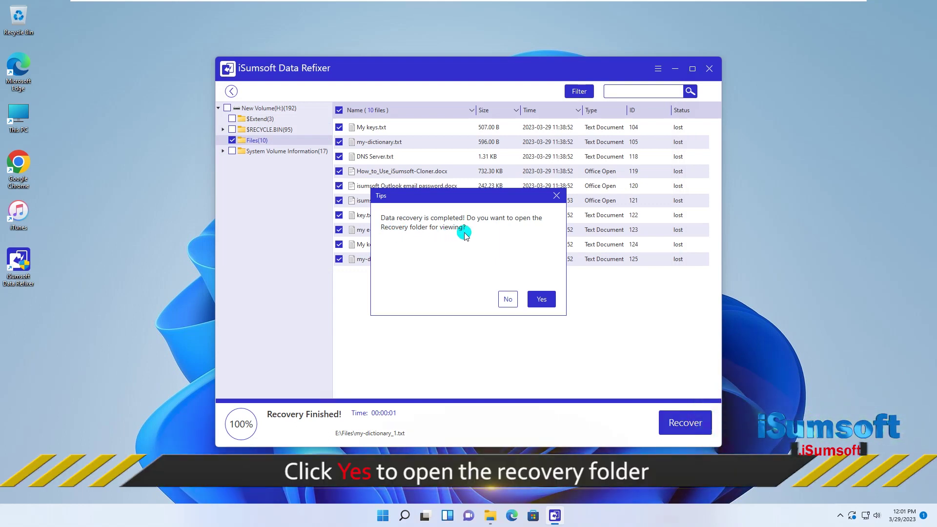
left_click(540, 299)
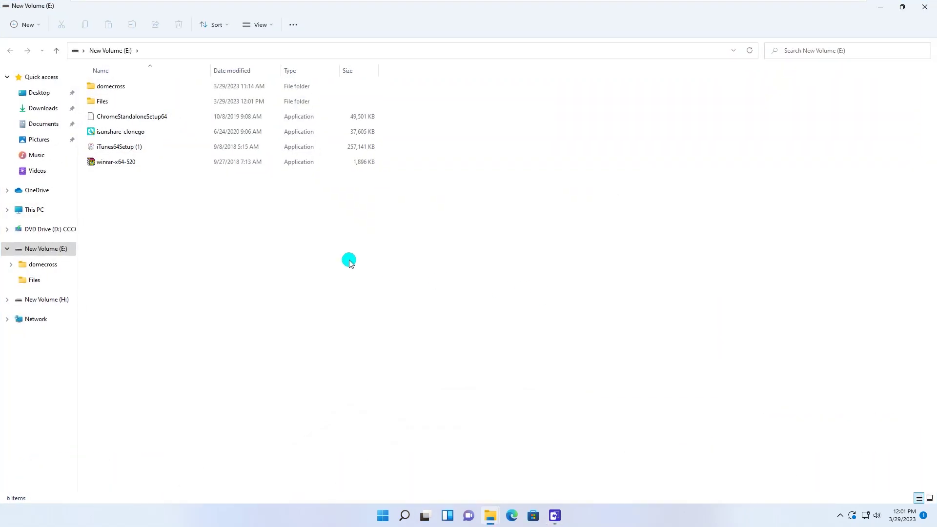
Step: View the ten recovered files in E:\Files, then close File Explorer and quit Data Refixer
double_click(102, 102)
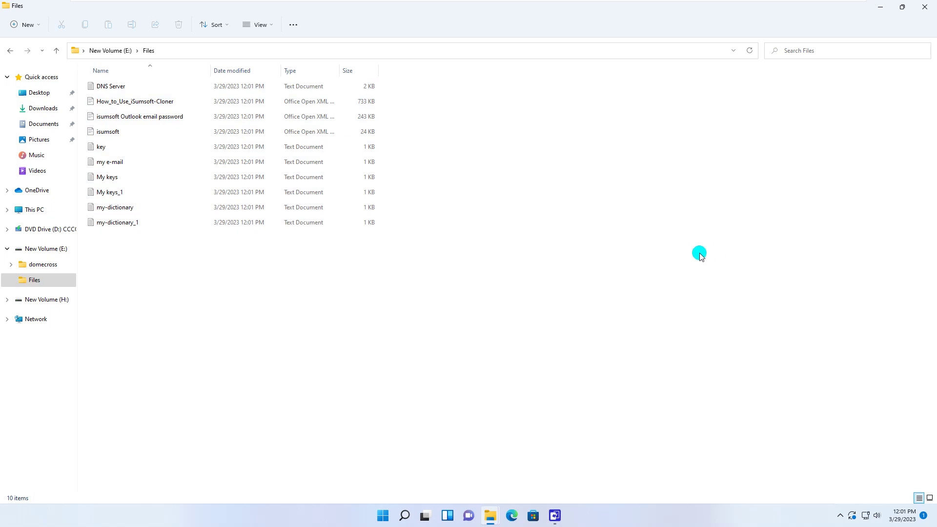
left_click(925, 9)
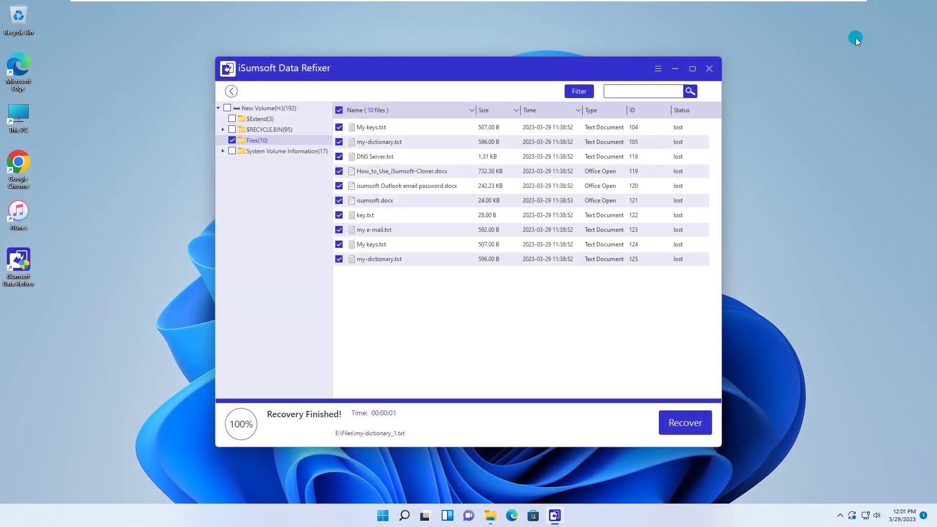
left_click(710, 70)
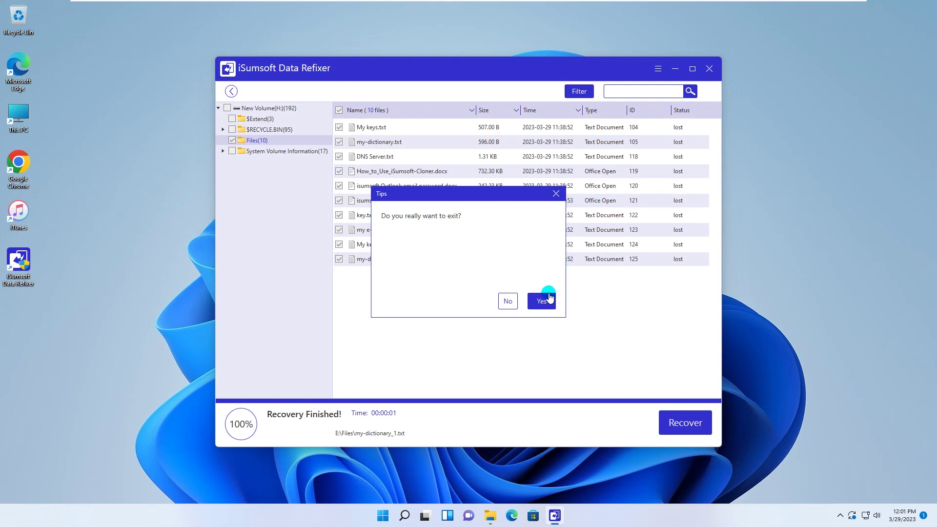
left_click(492, 301)
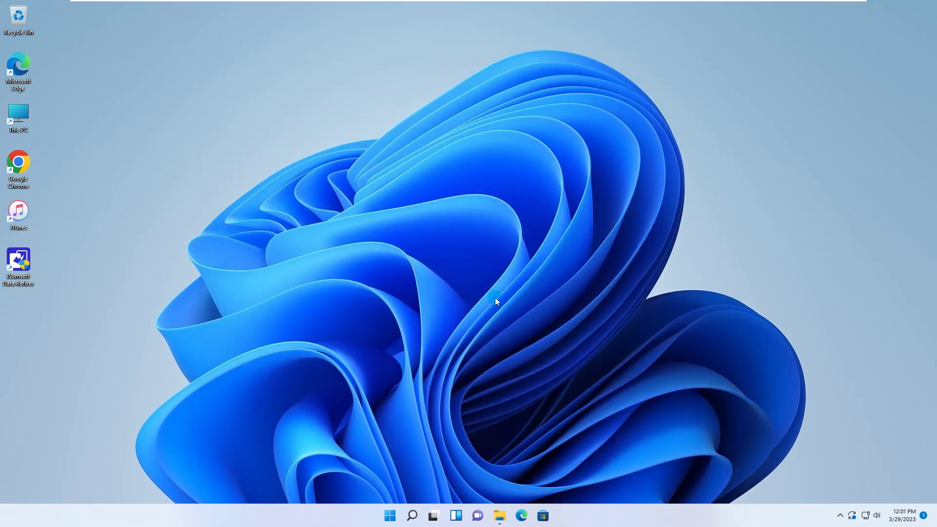